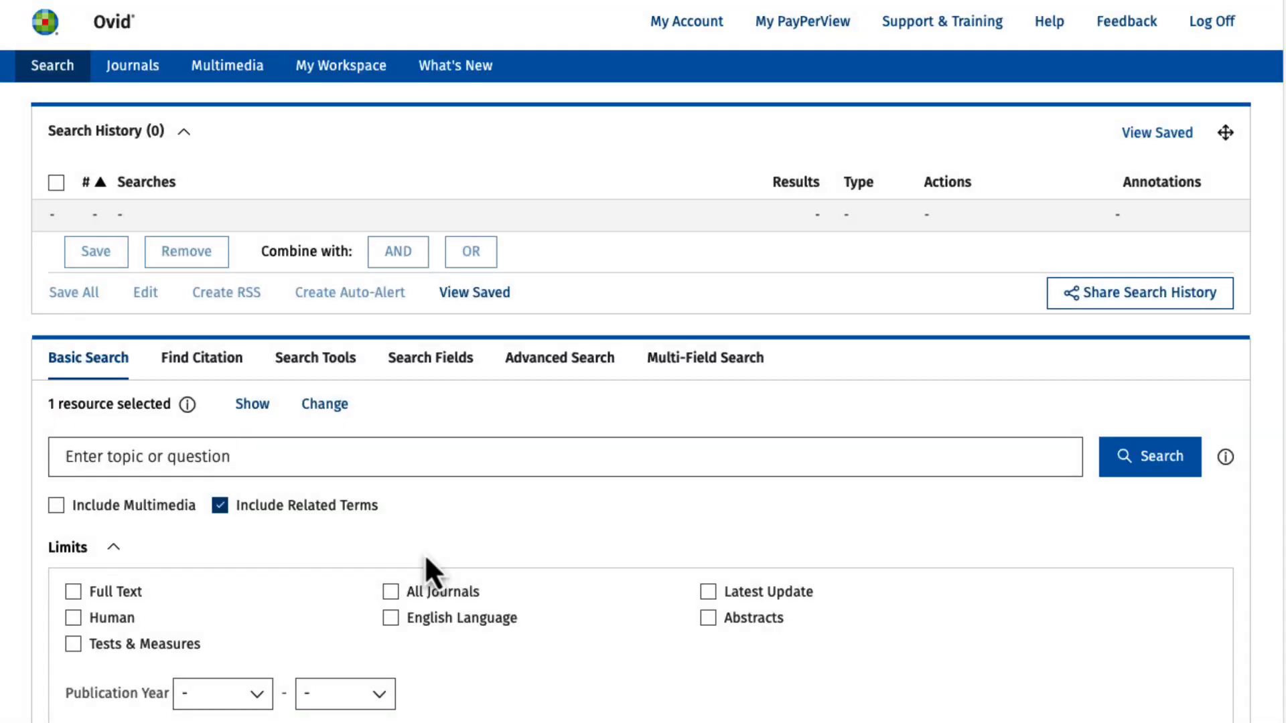
# Enter "opioid abuse" OR "opioid misuse" in row one and urban OR city in row two of Multi-Field Search
pyautogui.click(720, 381)
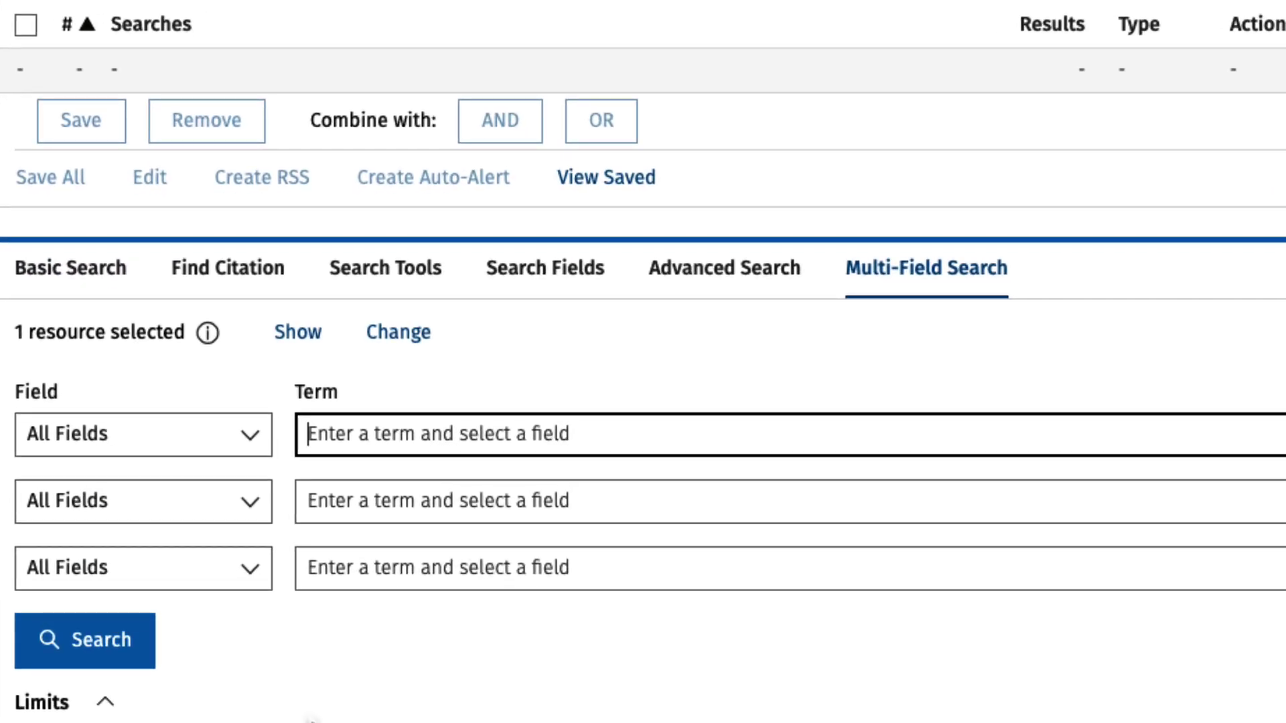
pyautogui.write('"o')
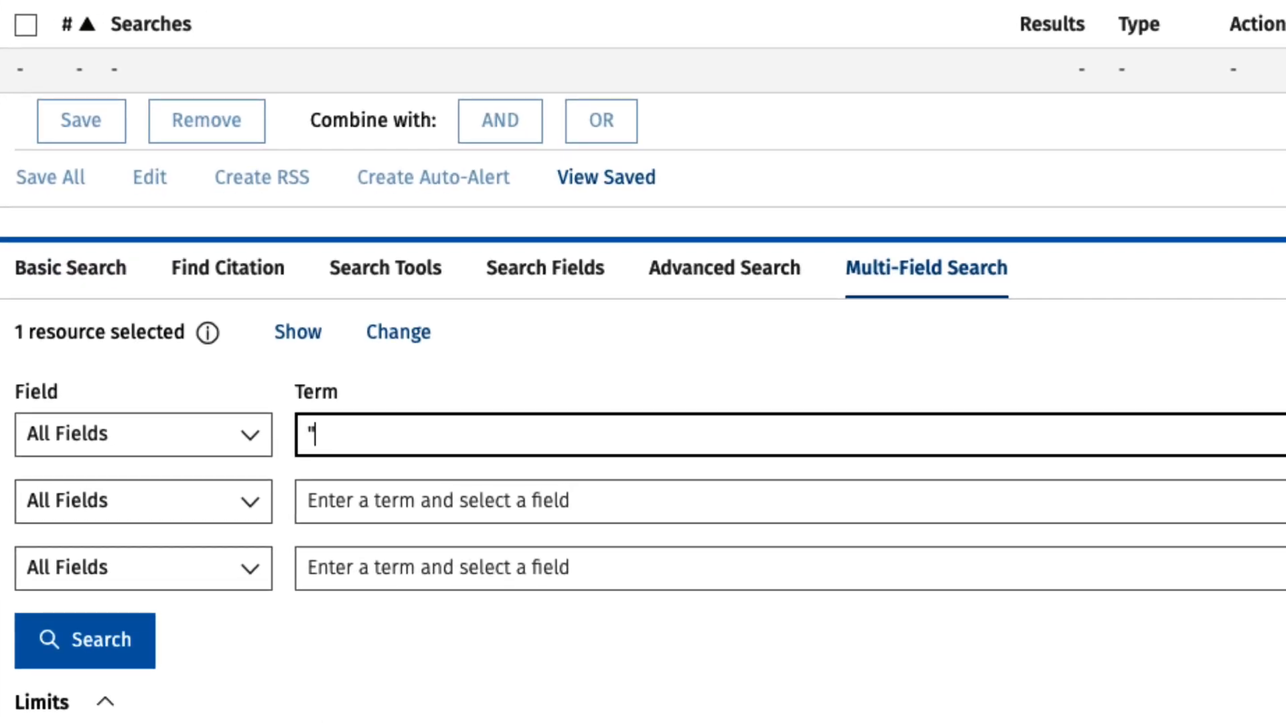
pyautogui.write('pioid abuse"')
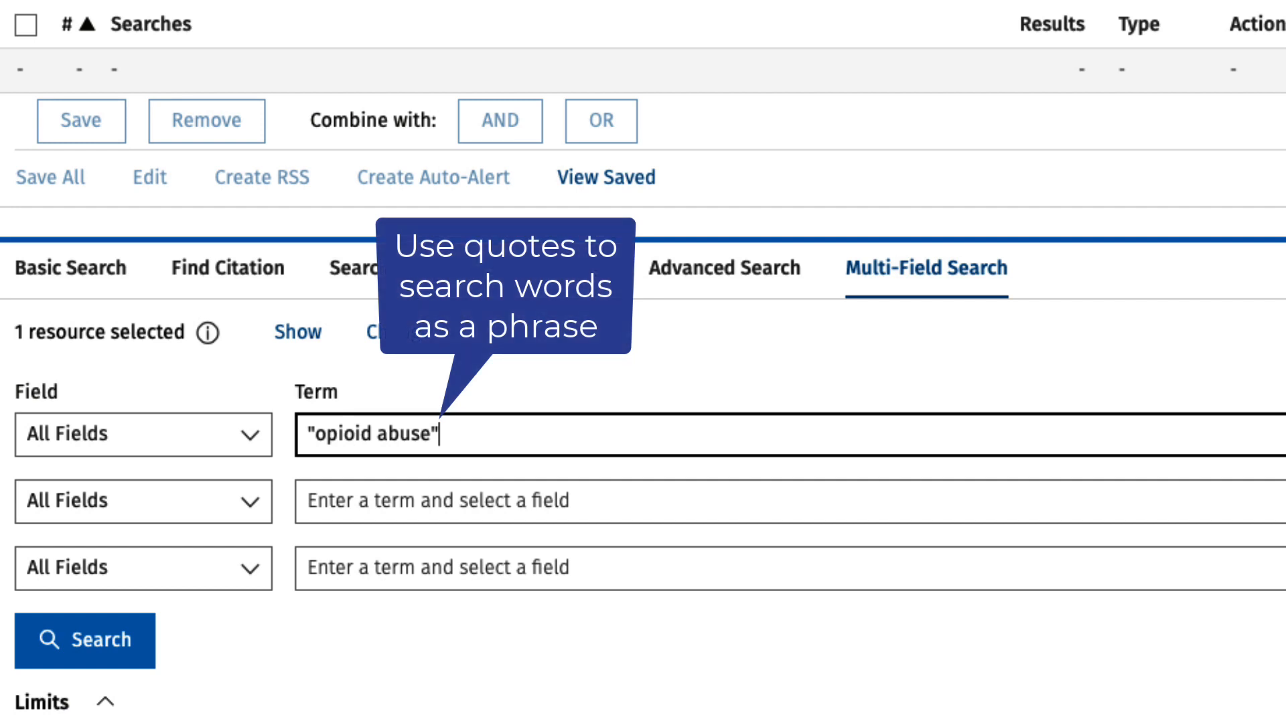
pyautogui.write(' O')
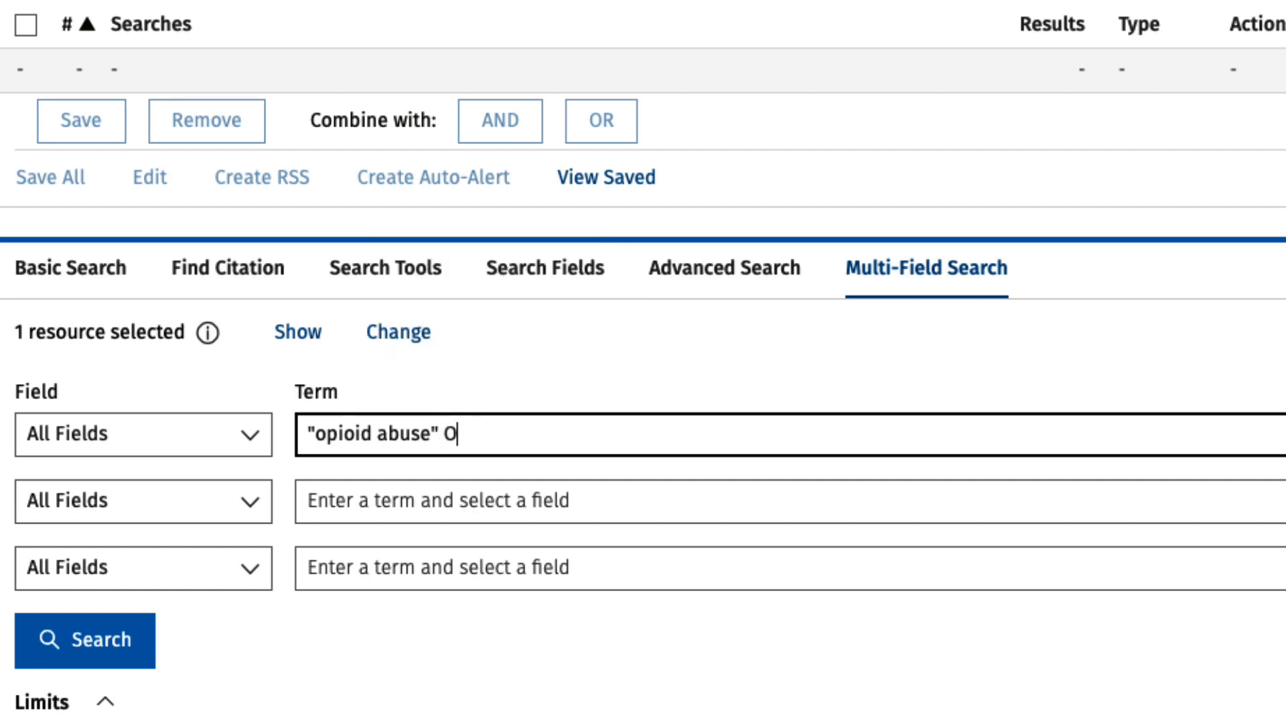
pyautogui.write('R "opioid misuse"')
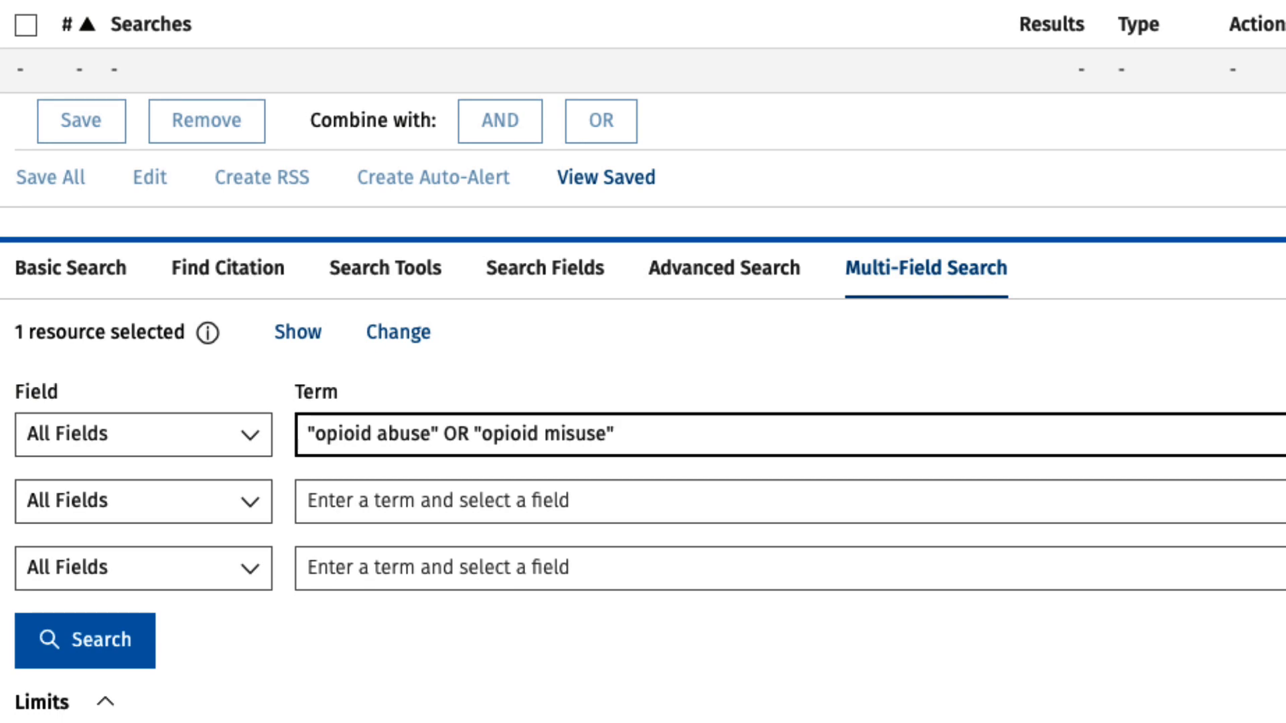
pyautogui.click(361, 500)
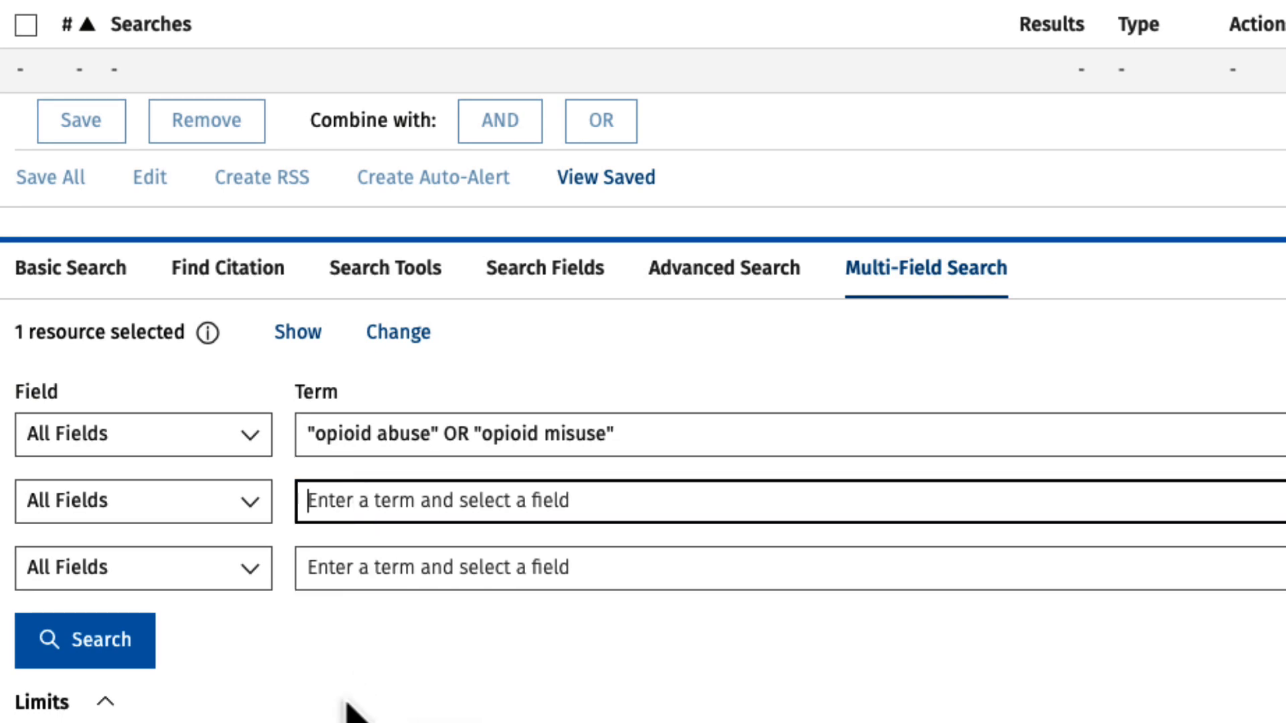
pyautogui.write('urba')
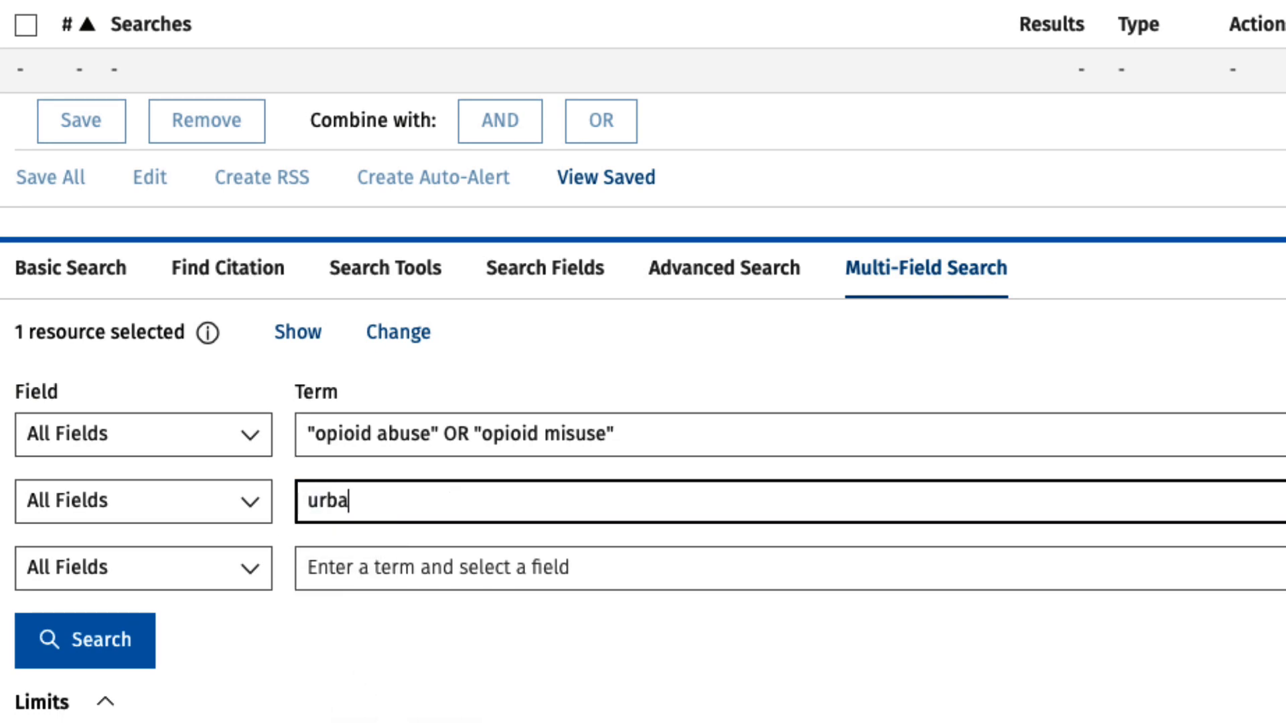
pyautogui.write('n OR city')
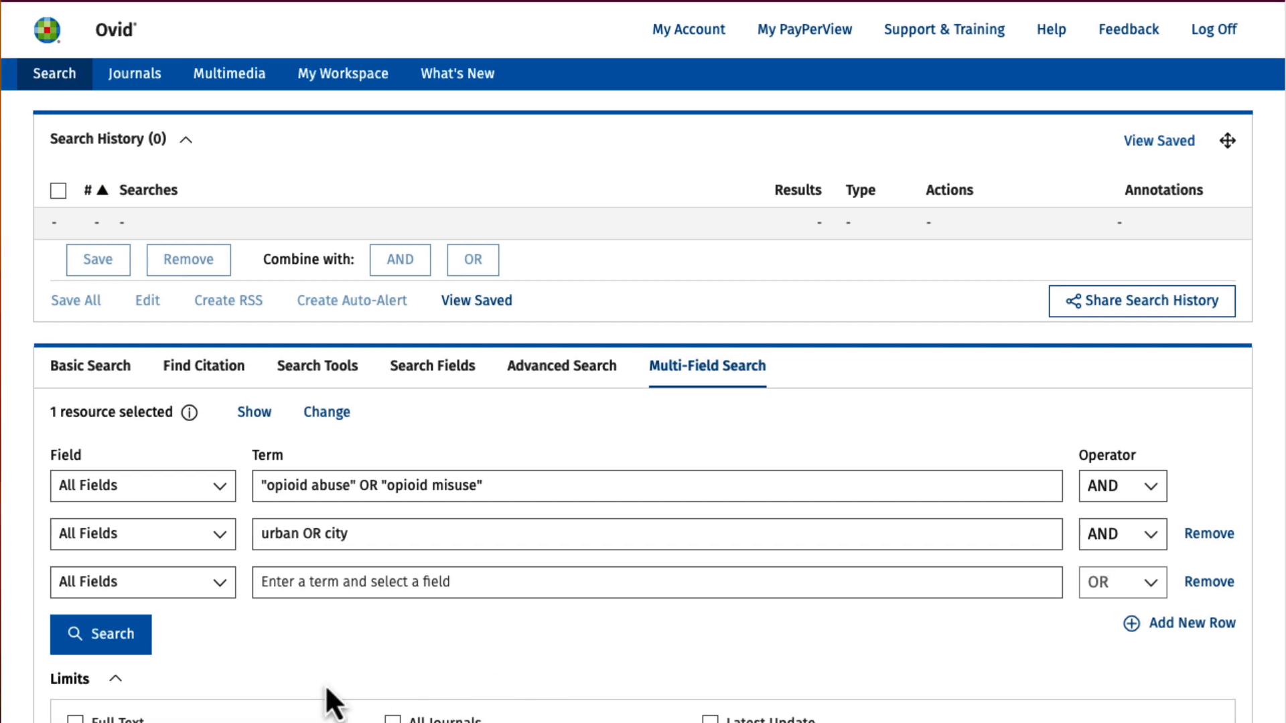
# Run the combined opioid and urban search, returning 1940 results
pyautogui.click(99, 625)
pyautogui.scroll(-5, 421, 658)
pyautogui.scroll(-3, 421, 658)
pyautogui.scroll(-2, 421, 658)
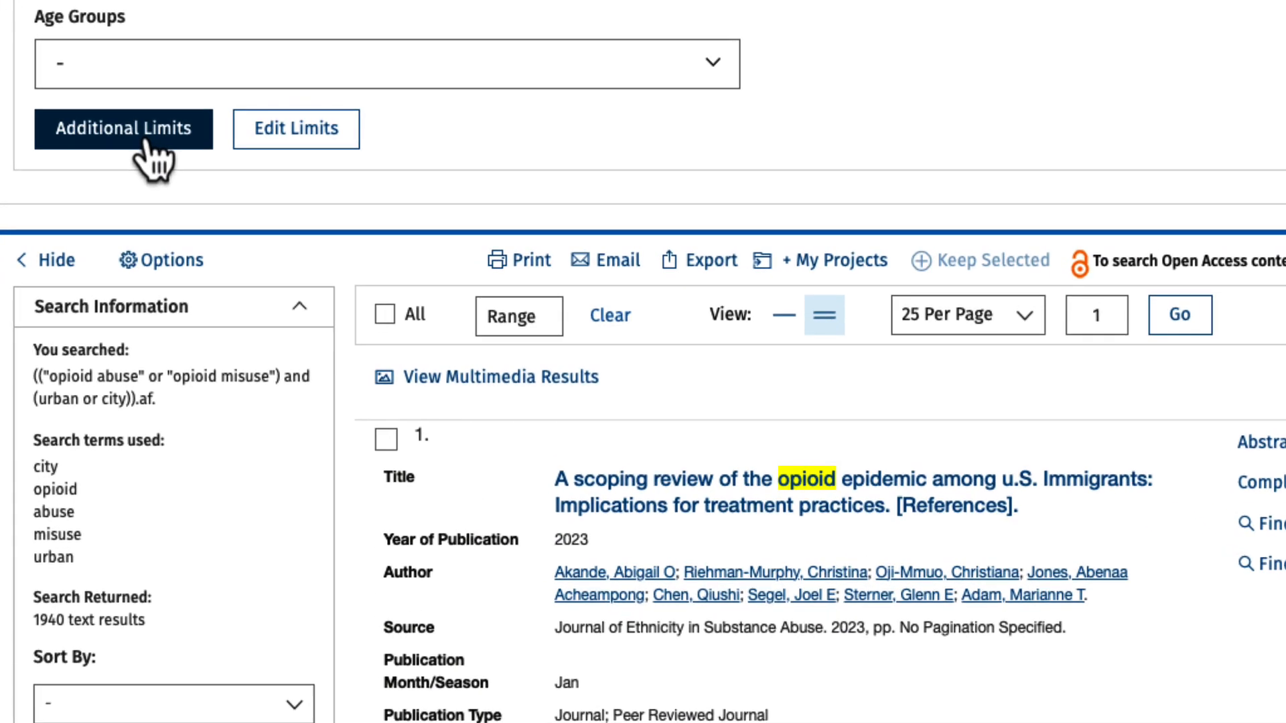
# Limit search 1 to Peer Reviewed Journal and 0400 Empirical Study, yielding 1304 results
pyautogui.click(123, 127)
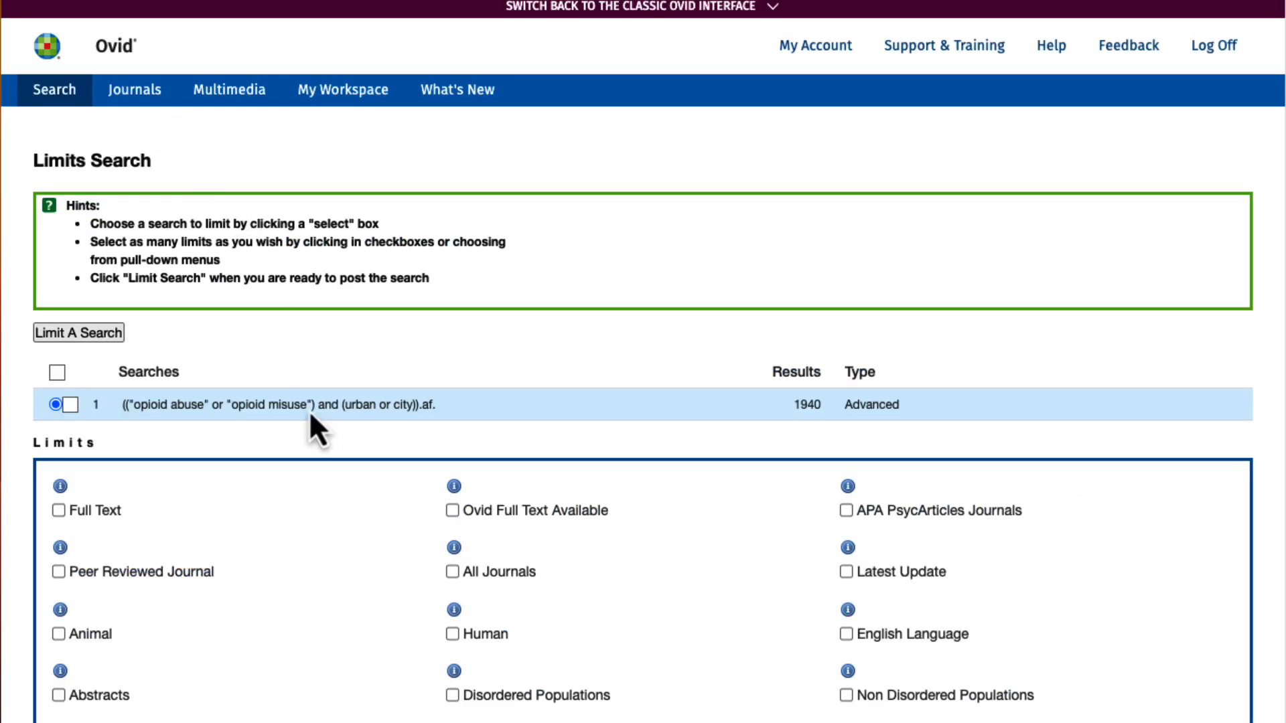
pyautogui.scroll(-5, 323, 539)
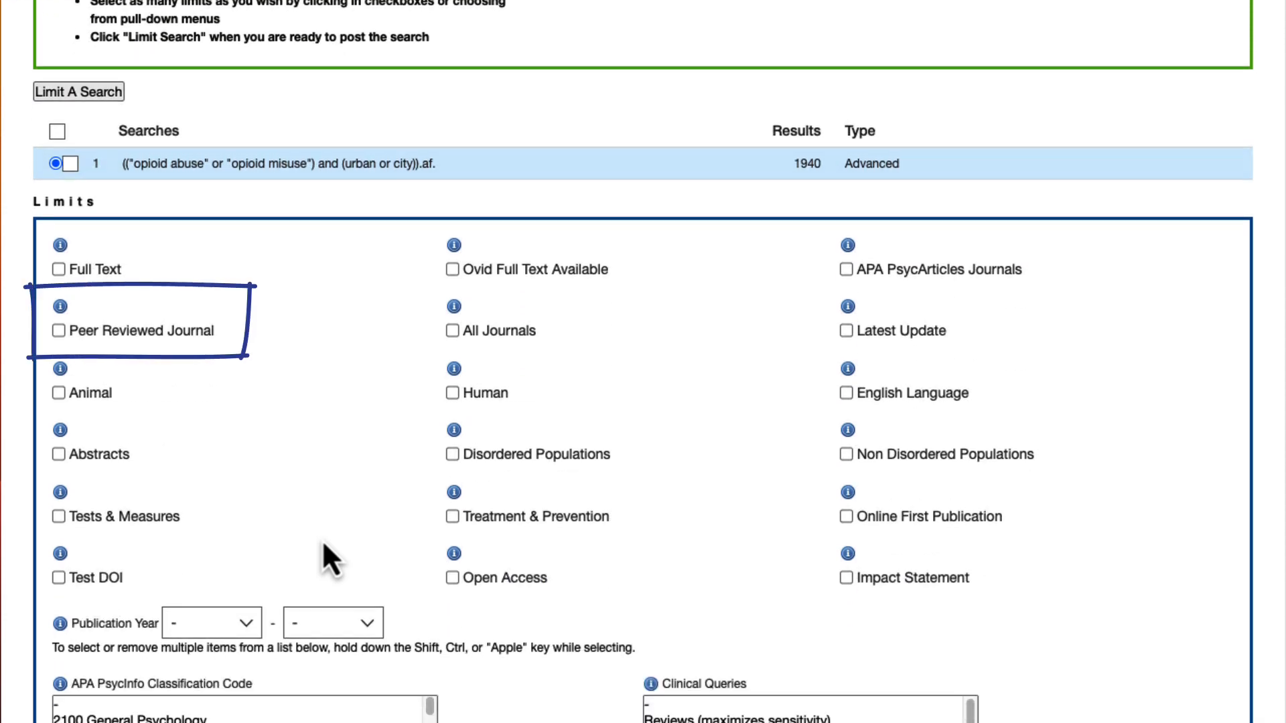
pyautogui.click(60, 331)
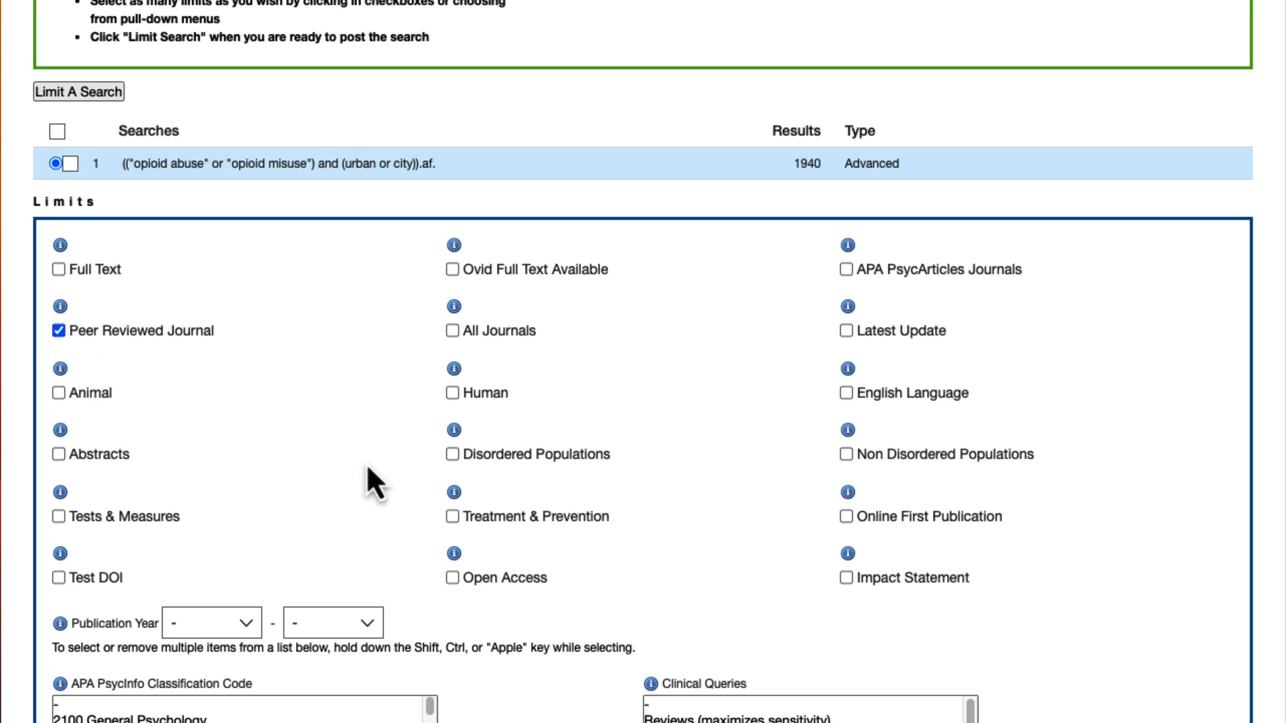
pyautogui.scroll(-3, 367, 463)
pyautogui.scroll(-2, 367, 463)
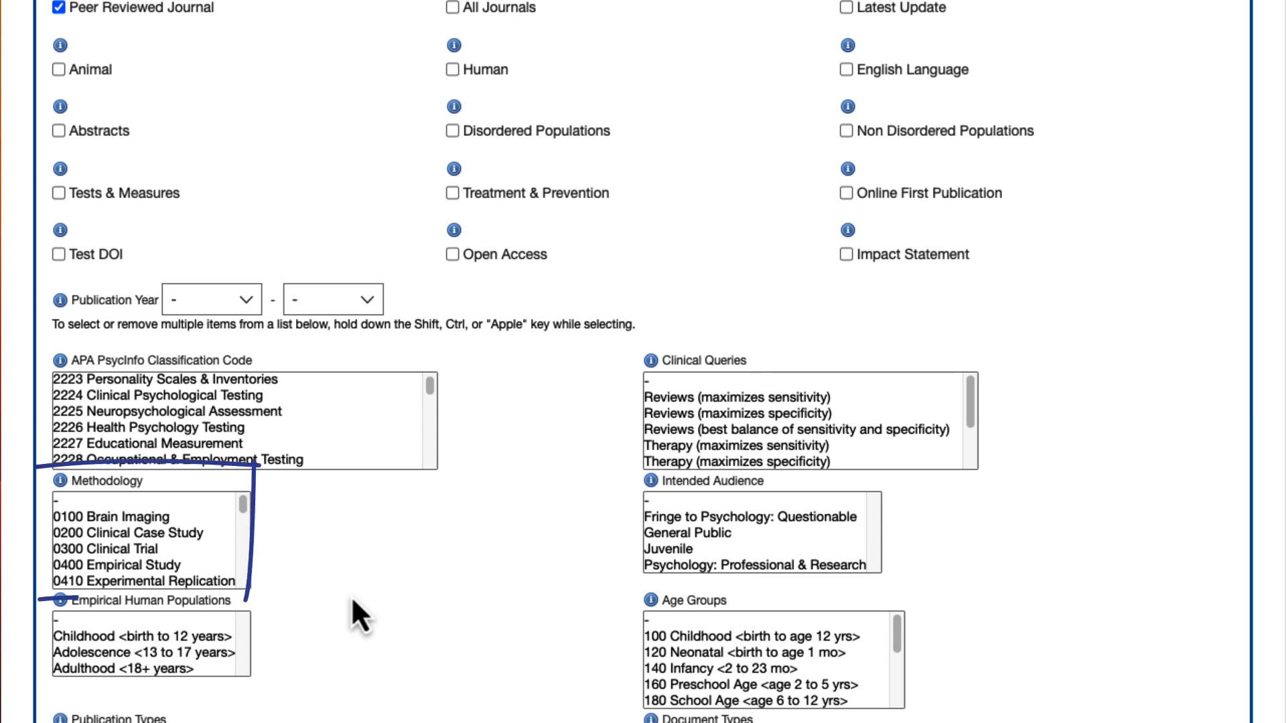
pyautogui.click(146, 566)
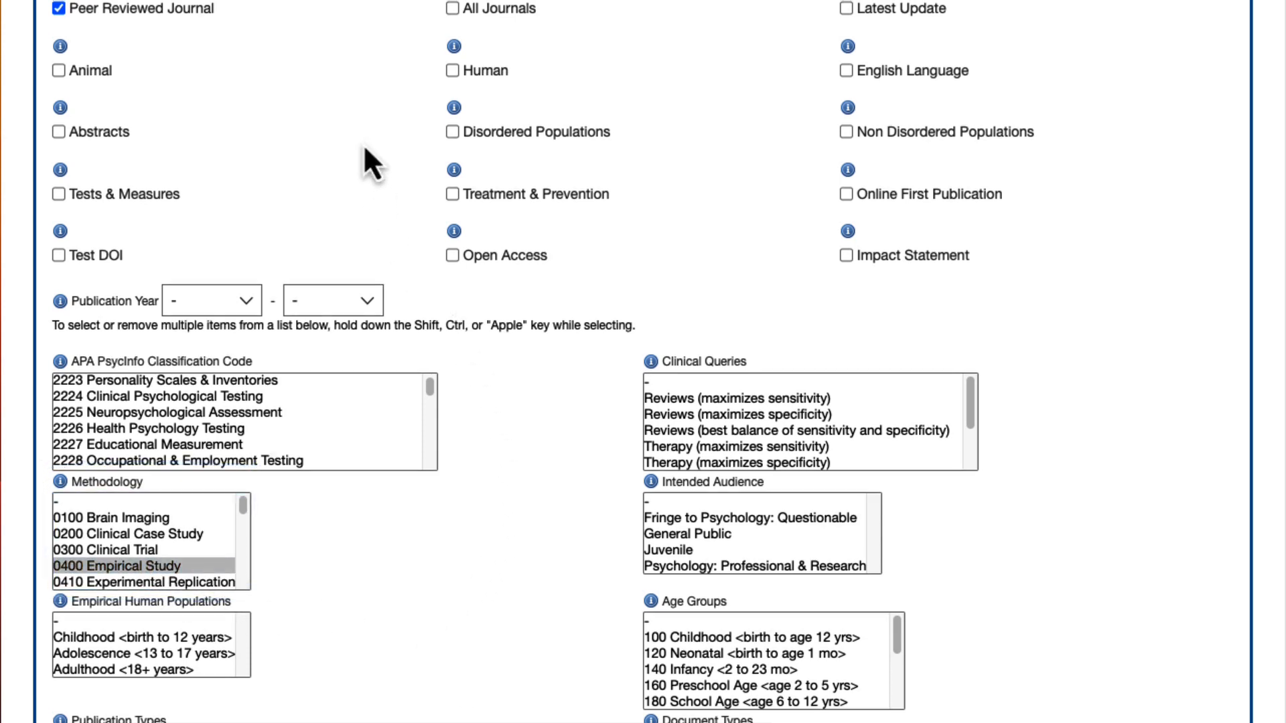
pyautogui.scroll(3, 363, 151)
pyautogui.scroll(3, 361, 156)
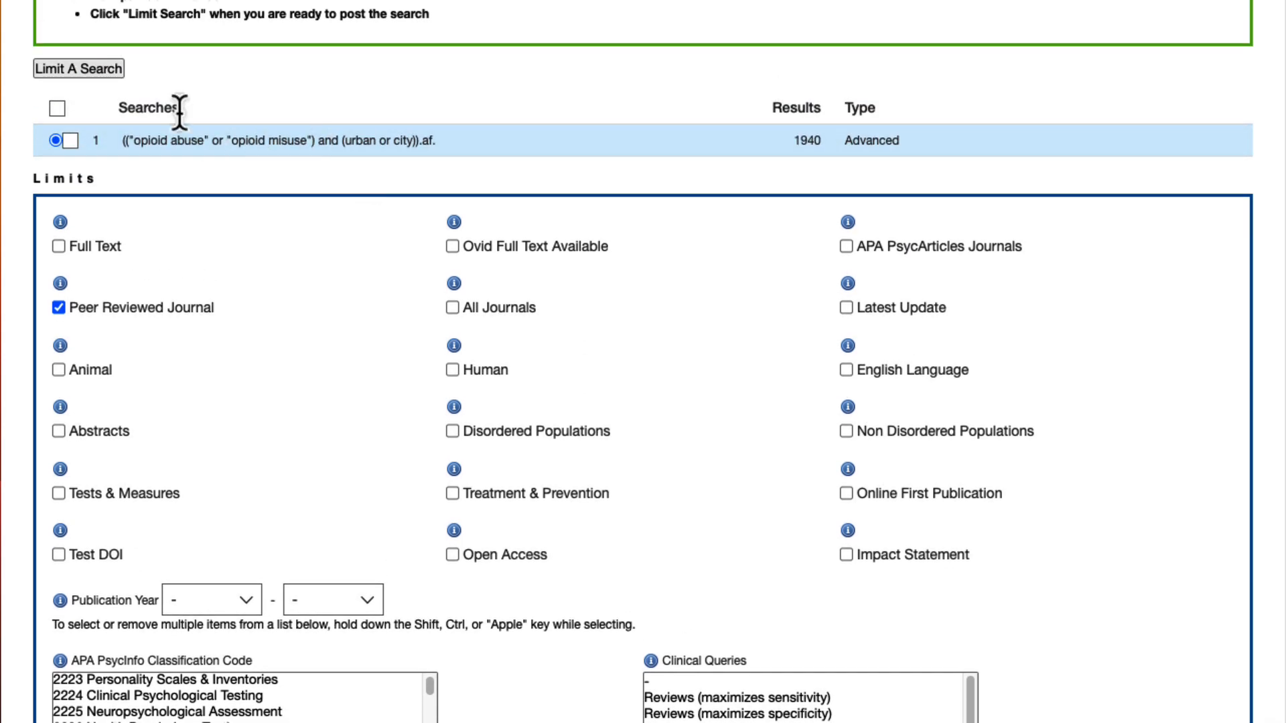
pyautogui.click(96, 76)
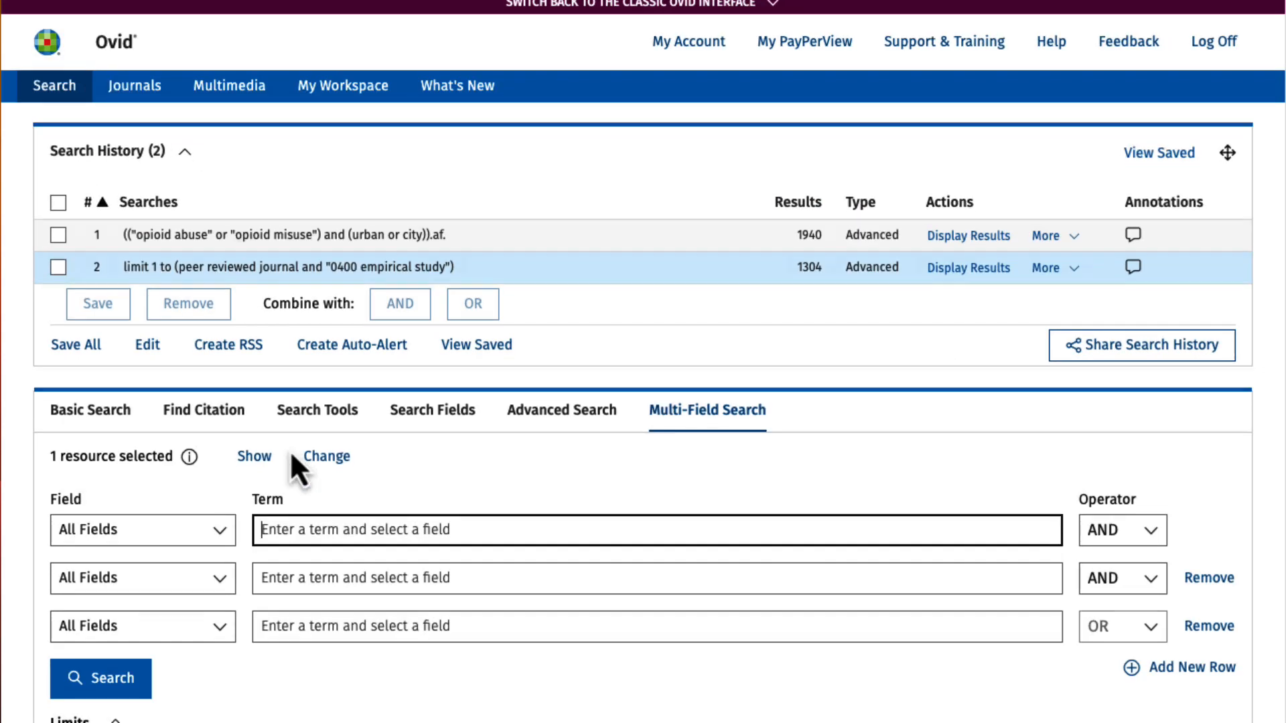
pyautogui.scroll(-10, 291, 450)
pyautogui.scroll(-2, 291, 450)
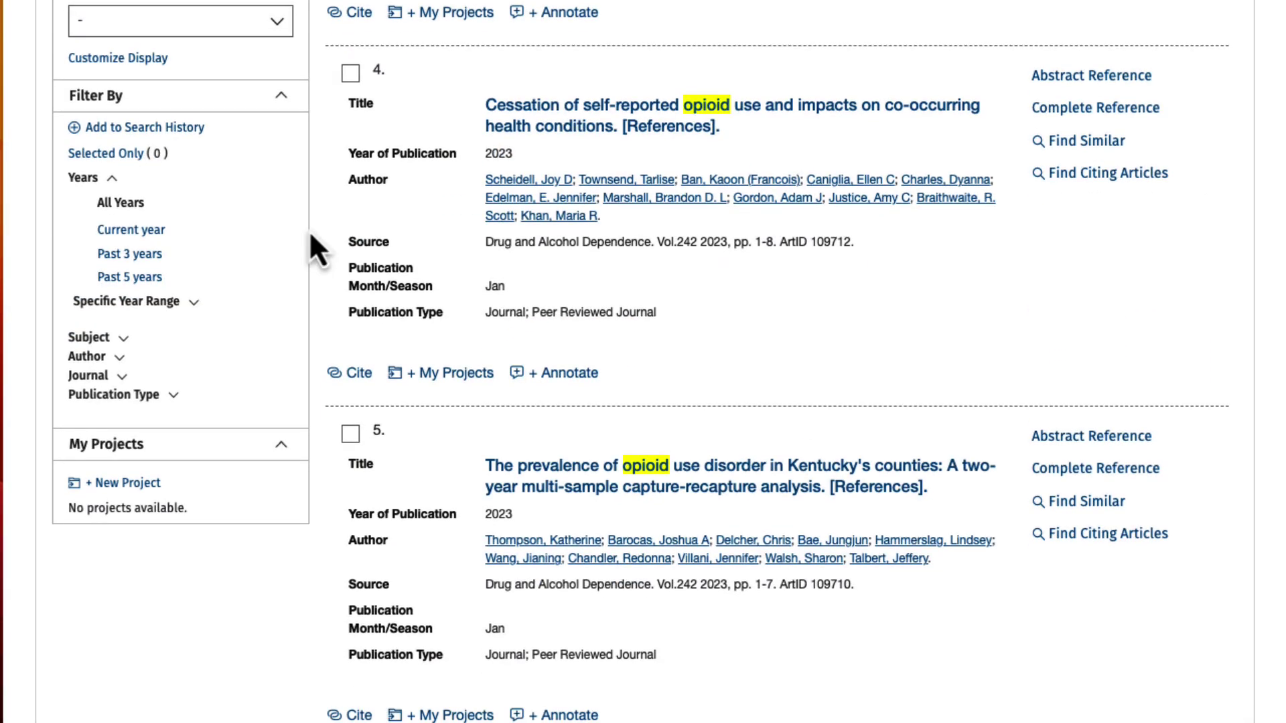
pyautogui.scroll(-4, 308, 230)
pyautogui.scroll(-4, 308, 230)
pyautogui.scroll(-3, 309, 230)
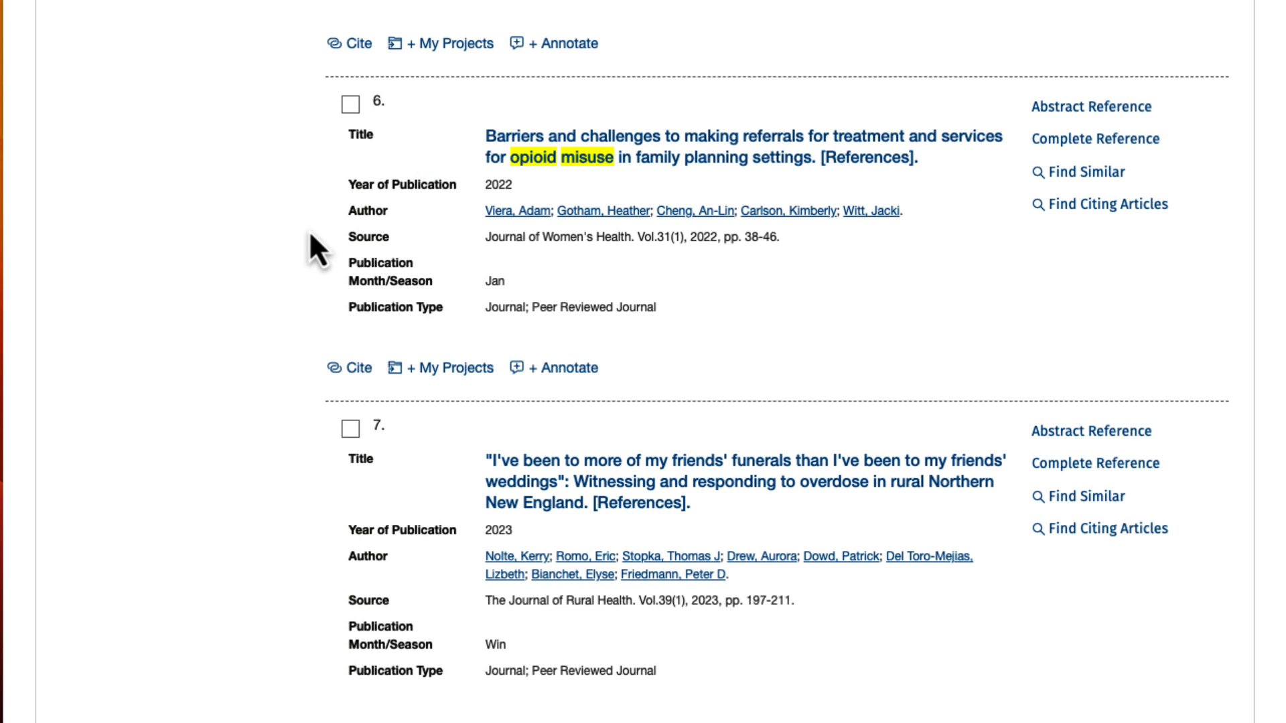
# View the Complete Reference of result 6 on opioid misuse referrals in family planning settings
pyautogui.click(687, 164)
pyautogui.scroll(-3, 435, 443)
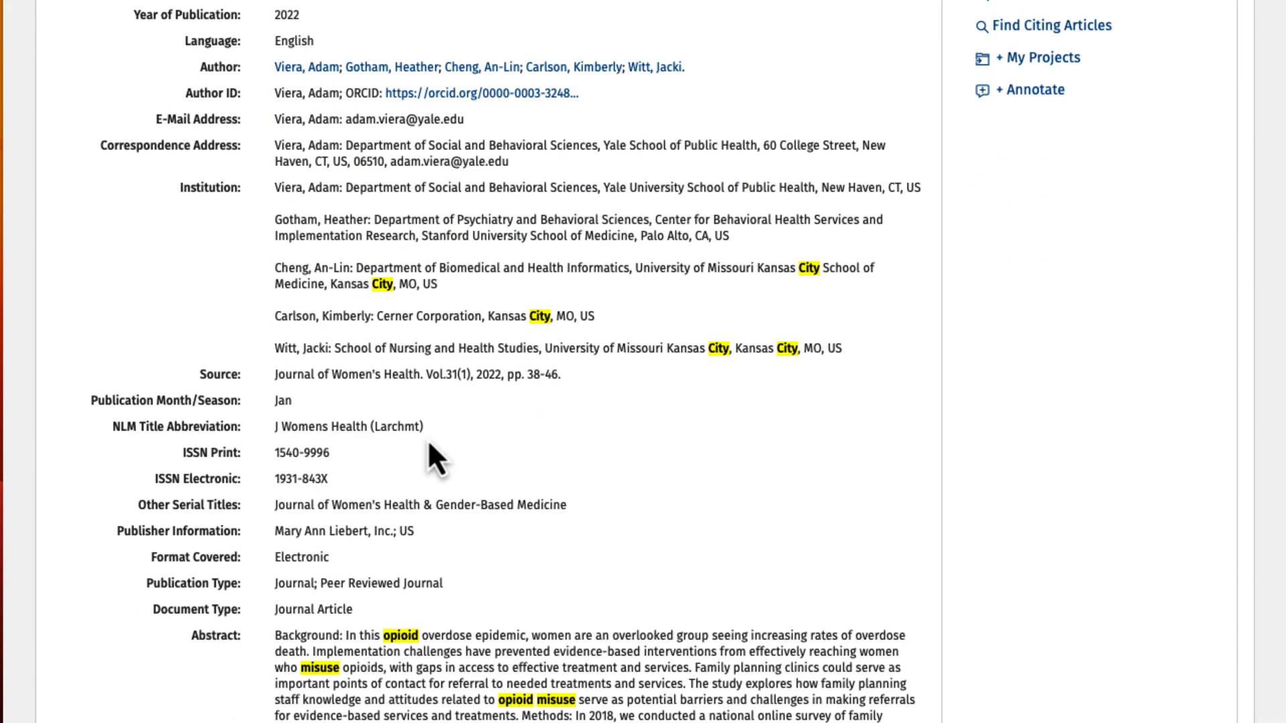
pyautogui.scroll(-3, 428, 440)
pyautogui.scroll(-3, 427, 439)
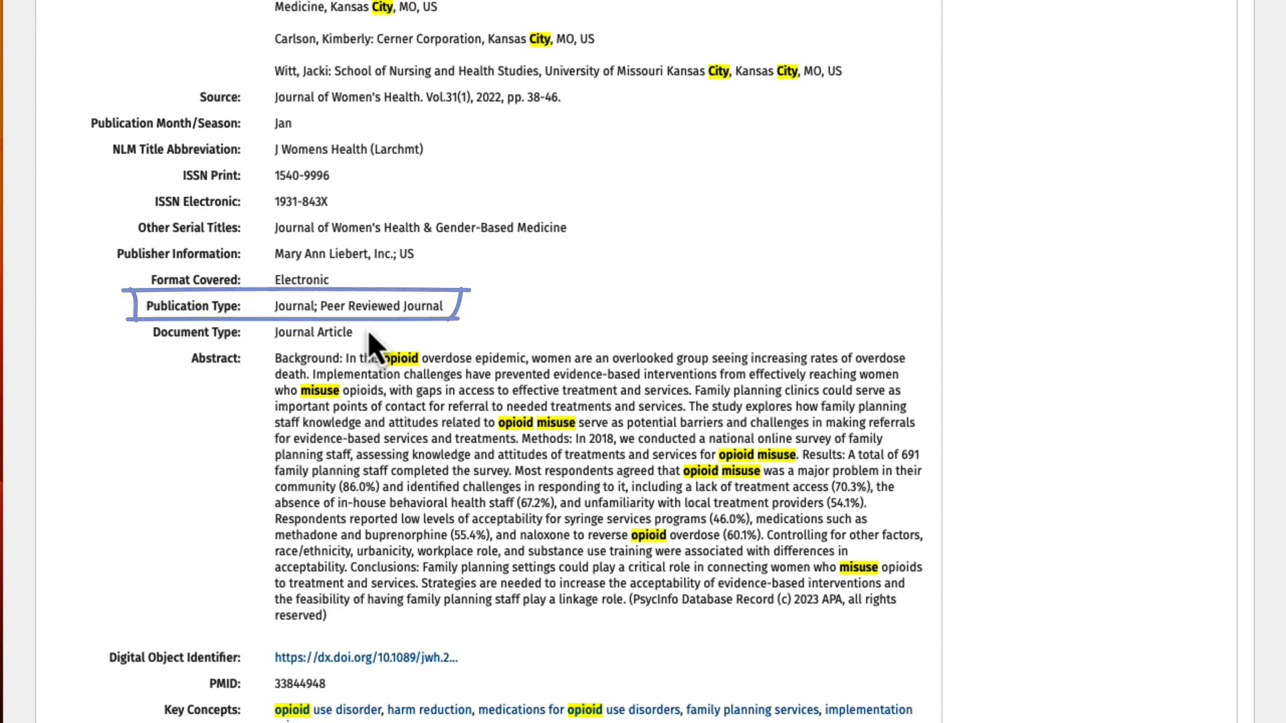
pyautogui.scroll(-4, 452, 519)
pyautogui.scroll(-2, 451, 524)
pyautogui.scroll(-2, 451, 524)
pyautogui.scroll(-2, 452, 524)
pyautogui.scroll(-1, 452, 539)
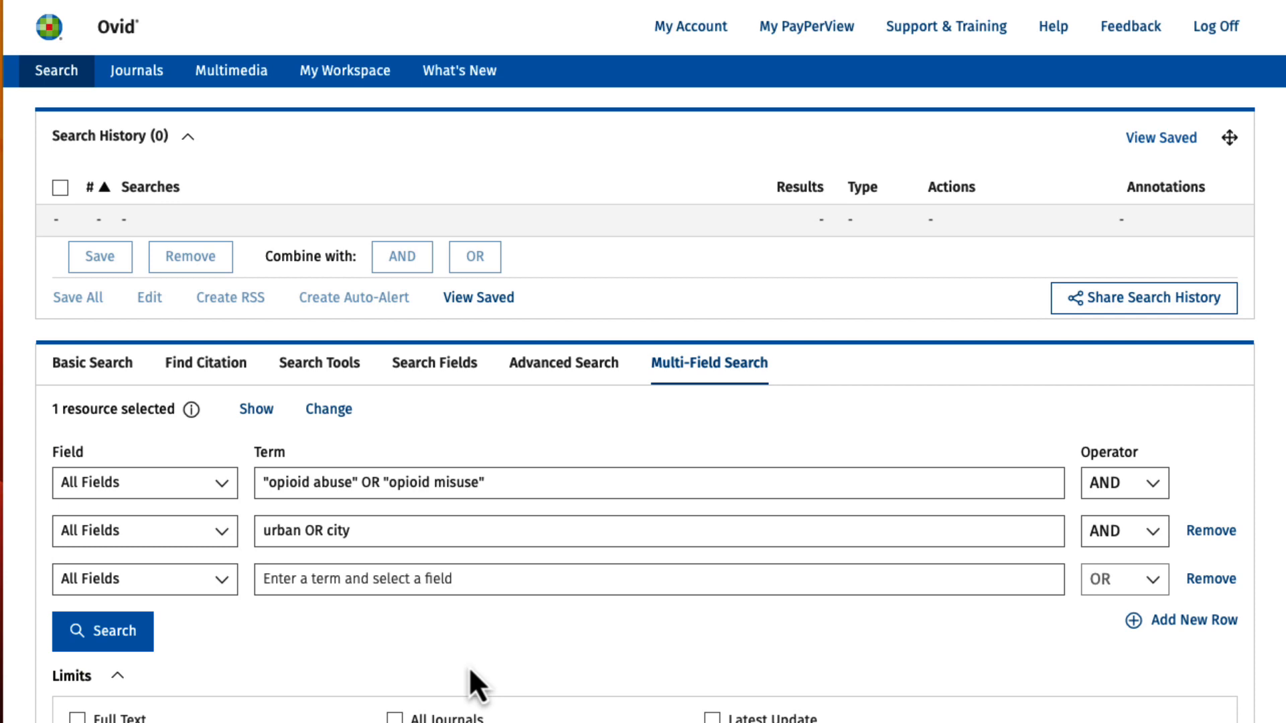
# Rerun the opioid and urban search (1940 results) and go to Additional Limits
pyautogui.click(103, 631)
pyautogui.scroll(-1, 261, 639)
pyautogui.click(140, 290)
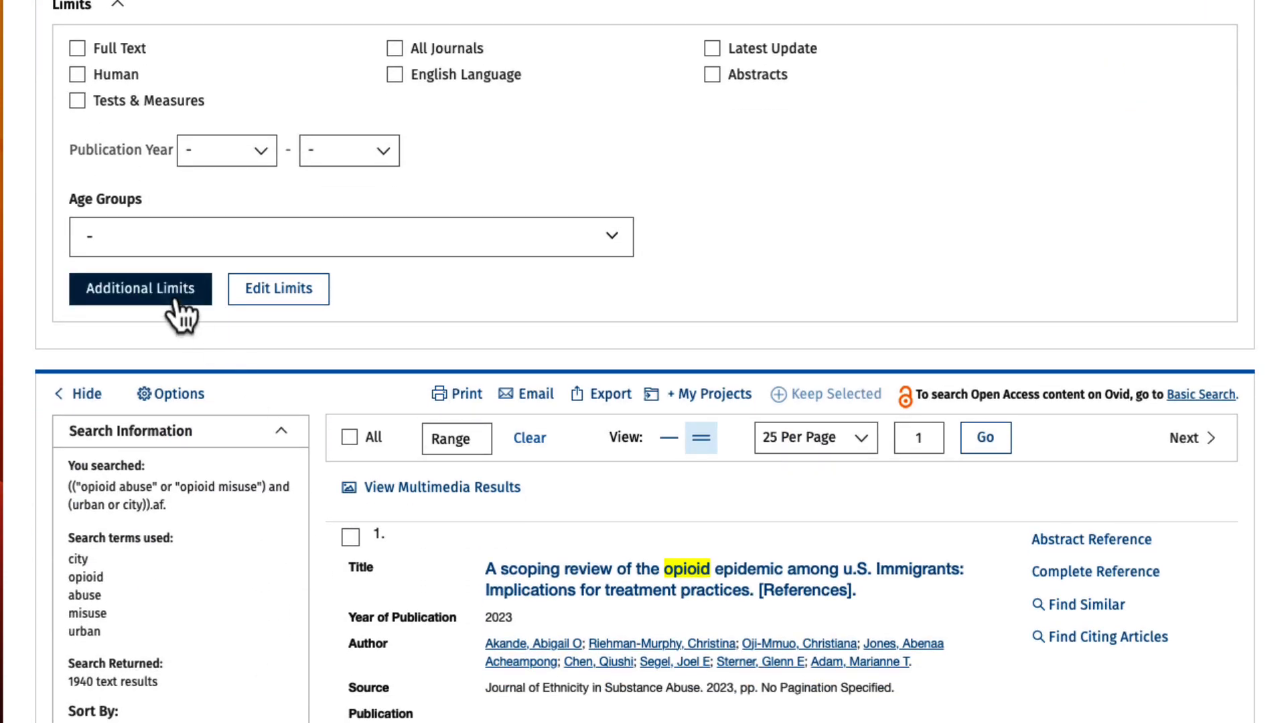